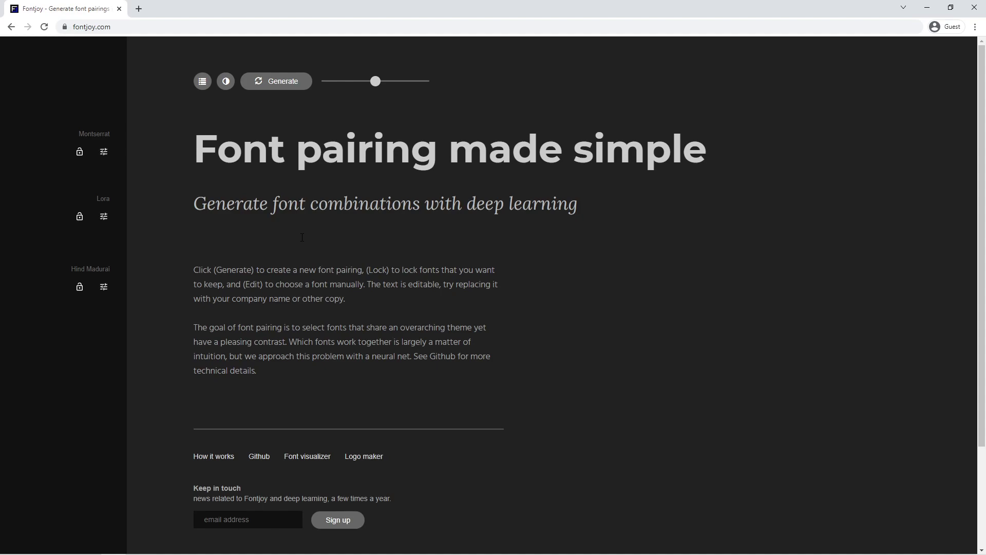
Step: Set the font pairing slider to high contrast and generate three new font combinations
left_click_drag(375, 83, 329, 82)
left_click(273, 83)
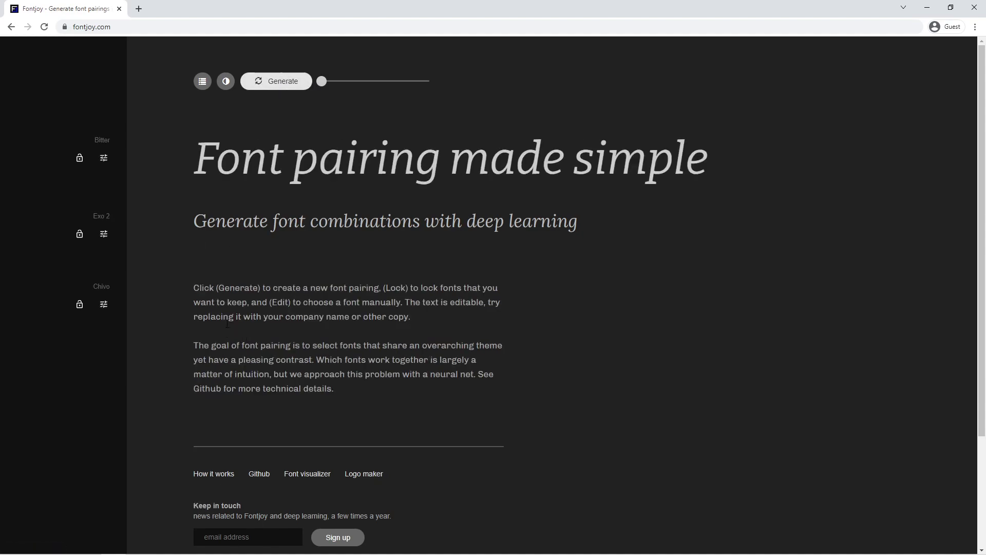
left_click(284, 86)
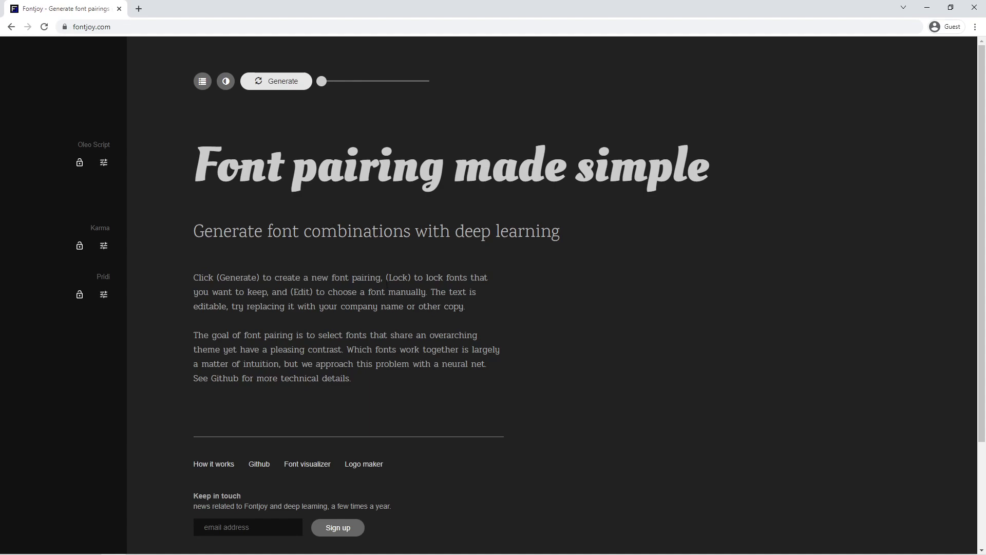
left_click(260, 81)
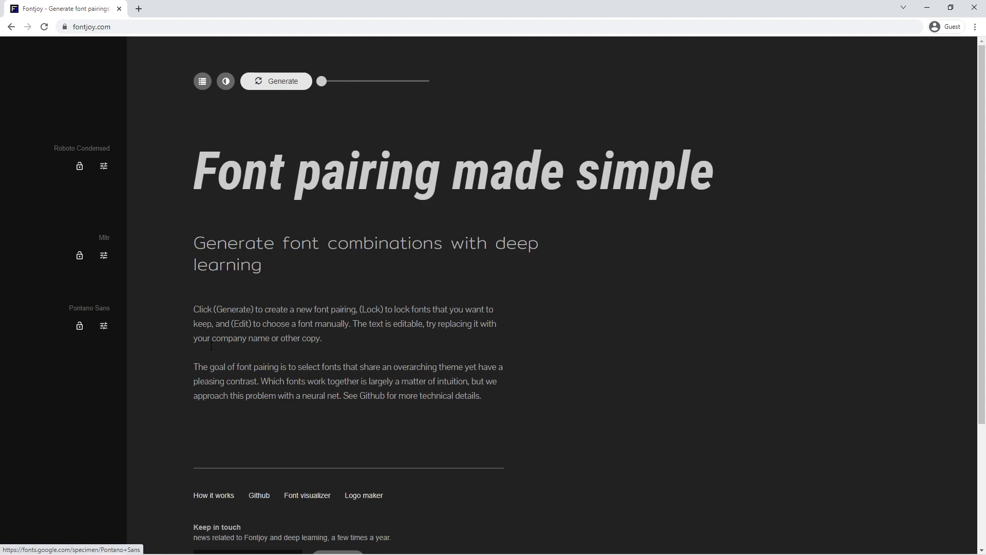
Step: Copy the heading font name Roboto Condensed and search for it on Google Fonts in a new browser tab
left_click_drag(125, 139, 53, 145)
key("ctrl+c")
left_click(138, 8)
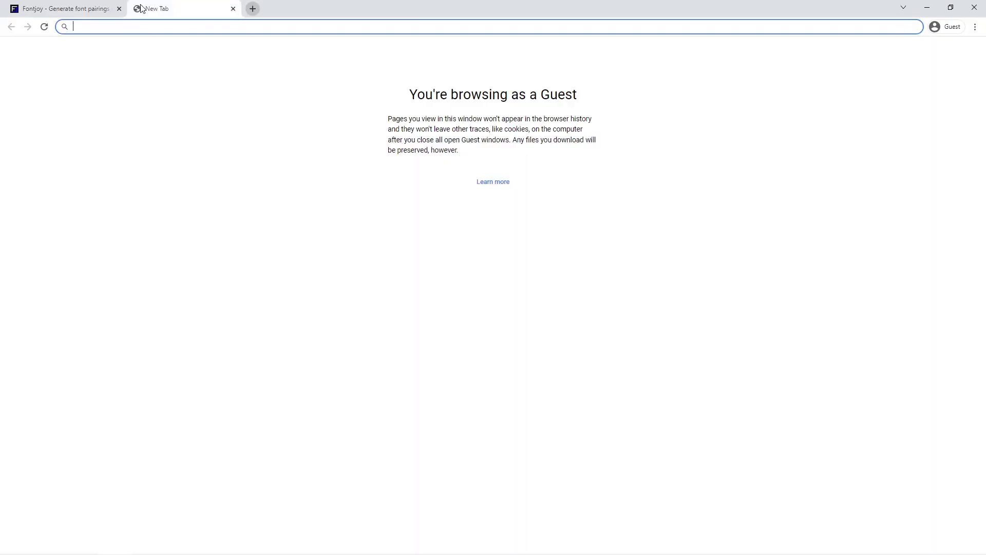
type("google font")
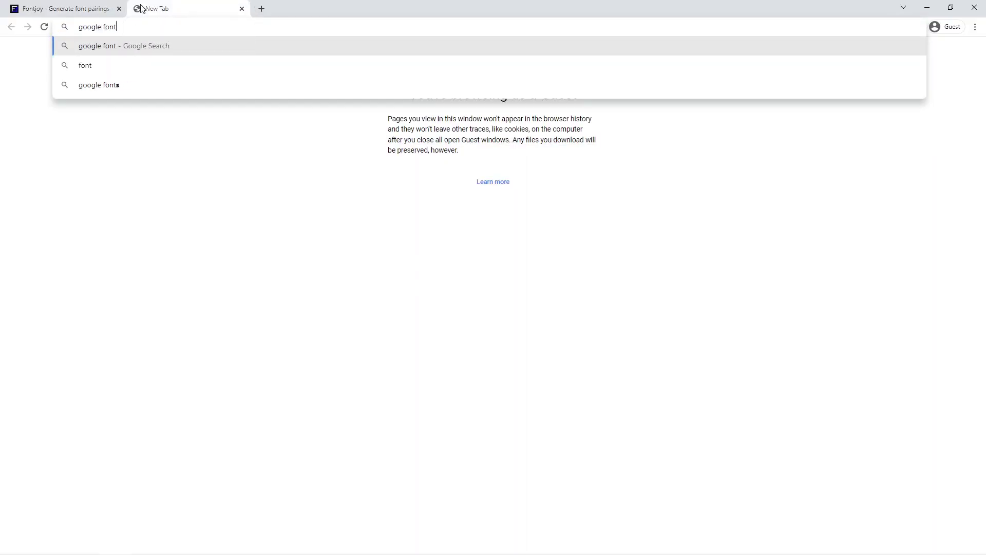
type("s")
key("Return")
left_click(653, 474)
left_click(169, 150)
left_click(221, 118)
key("ctrl+v")
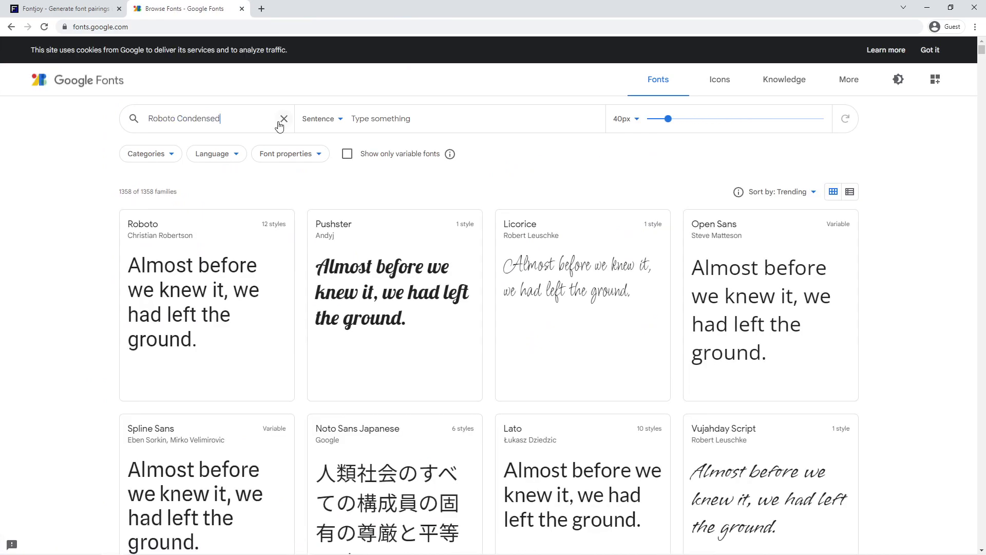
Step: Look up the subtitle font Mitr on Google Fonts and open its specimen page
key("ctrl+shift+Tab")
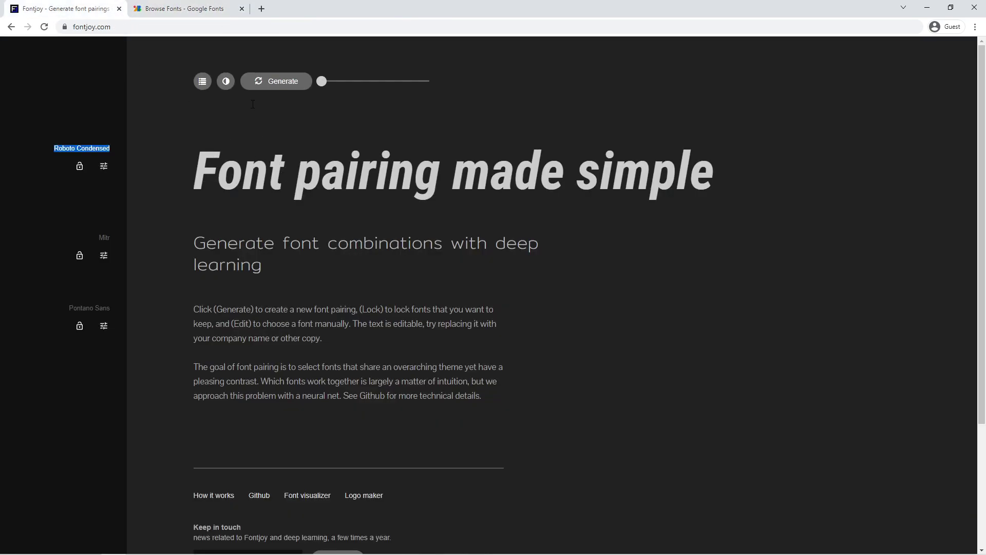
left_click_drag(115, 243, 79, 241)
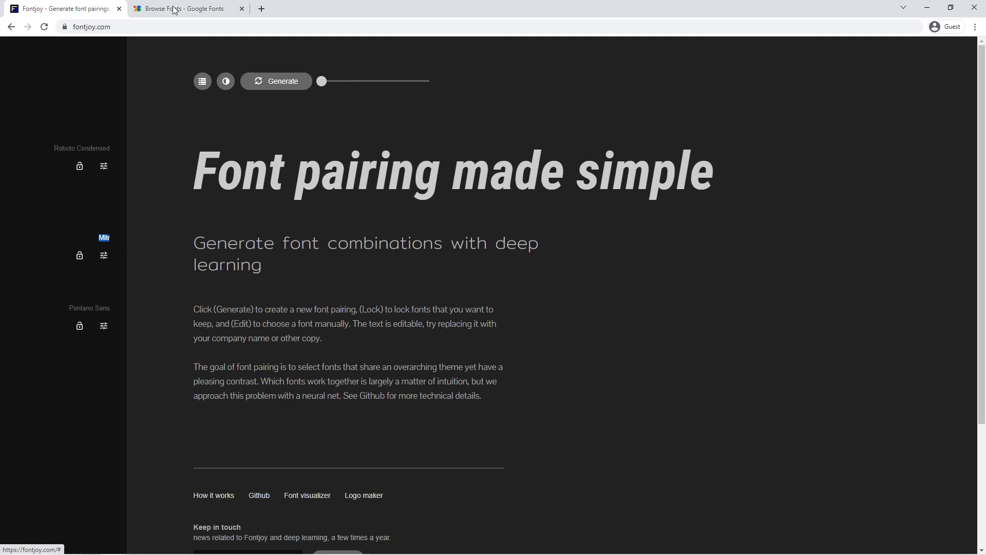
left_click(175, 11)
triple_click(179, 118)
type("Mitr")
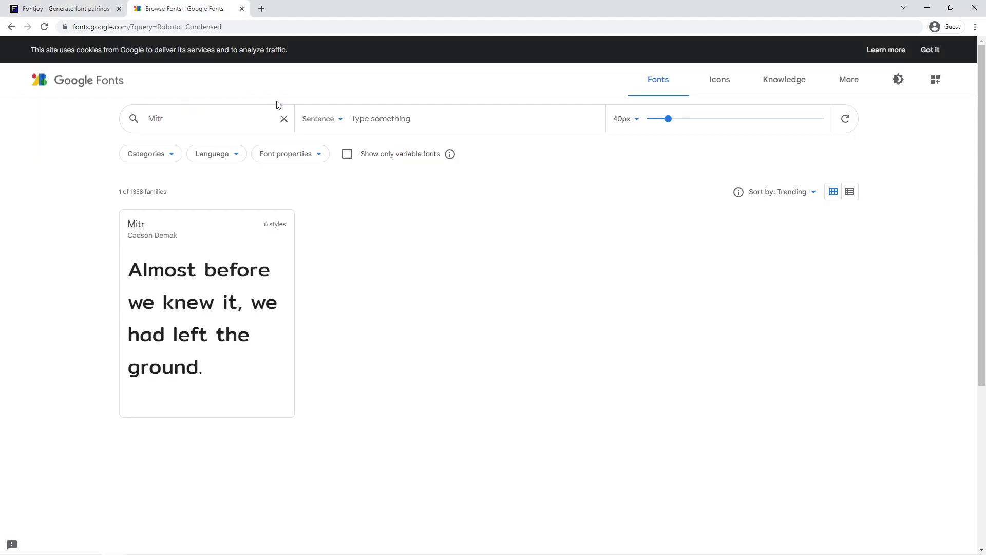
left_click(204, 265)
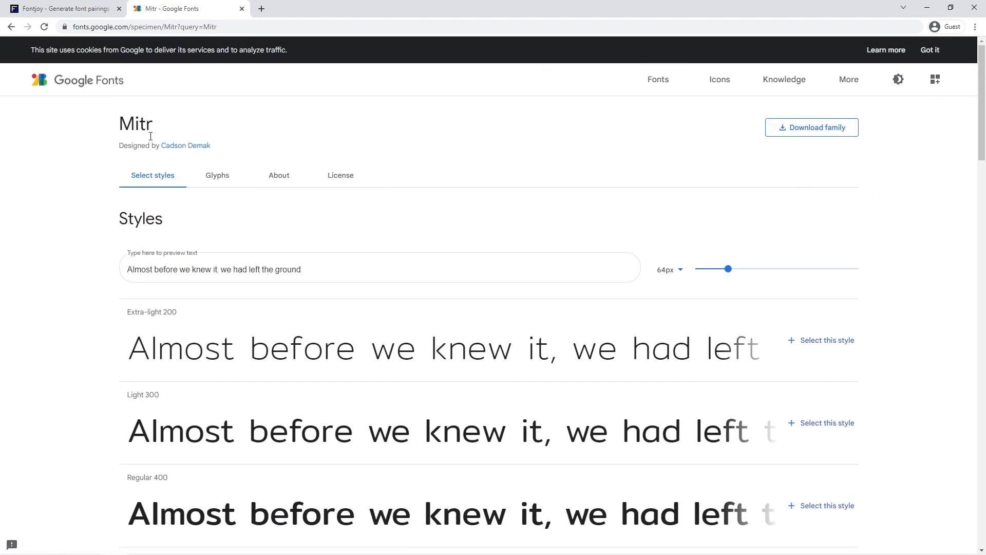
Step: Return to Fontjoy and replace the sample heading with "La Quintessence du rubis"
left_click(85, 8)
left_click(243, 170)
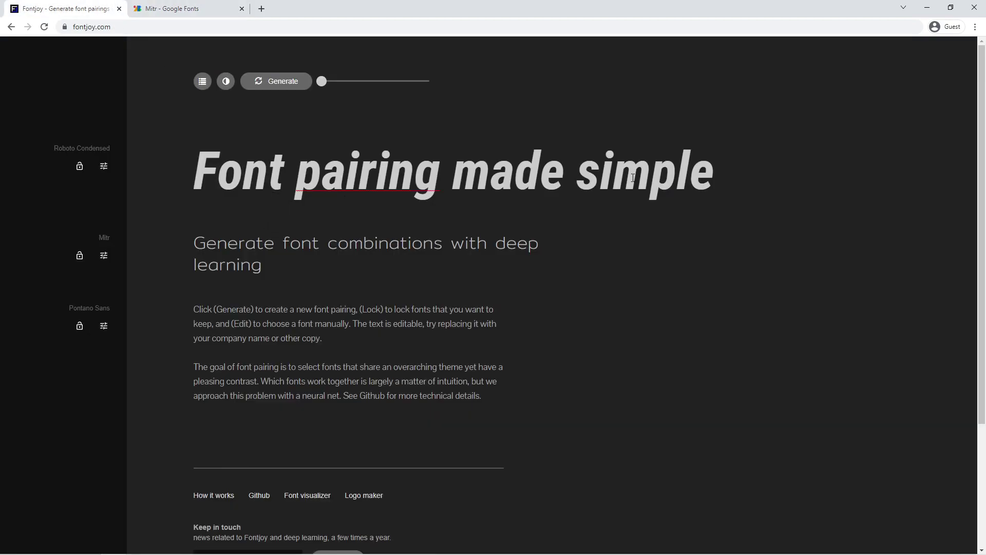
left_click_drag(714, 172, 202, 170)
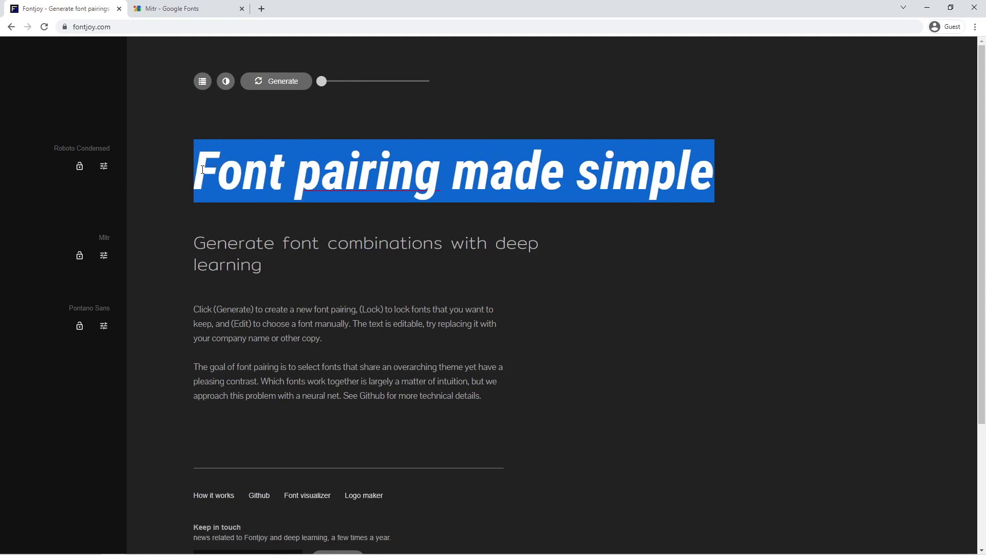
type("La Q")
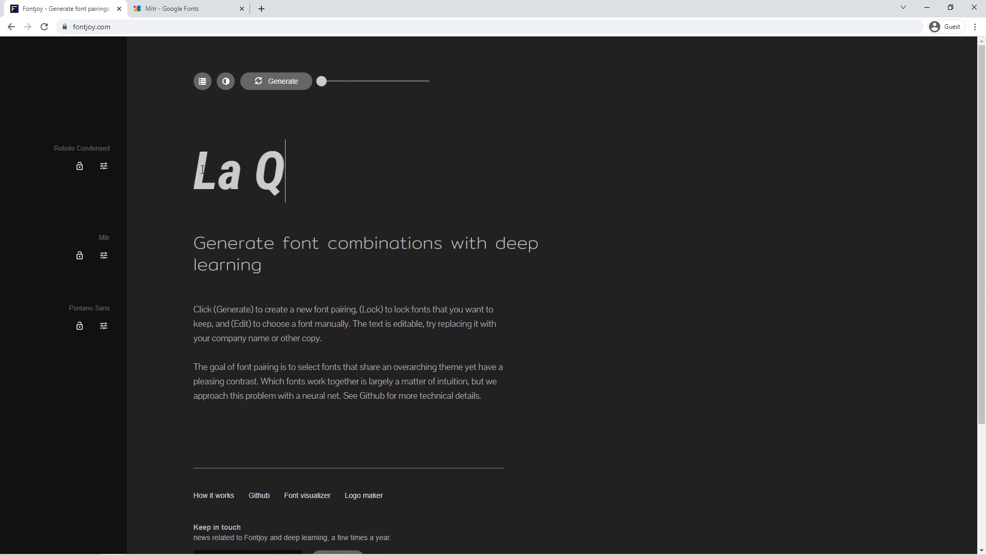
type("uintessence ")
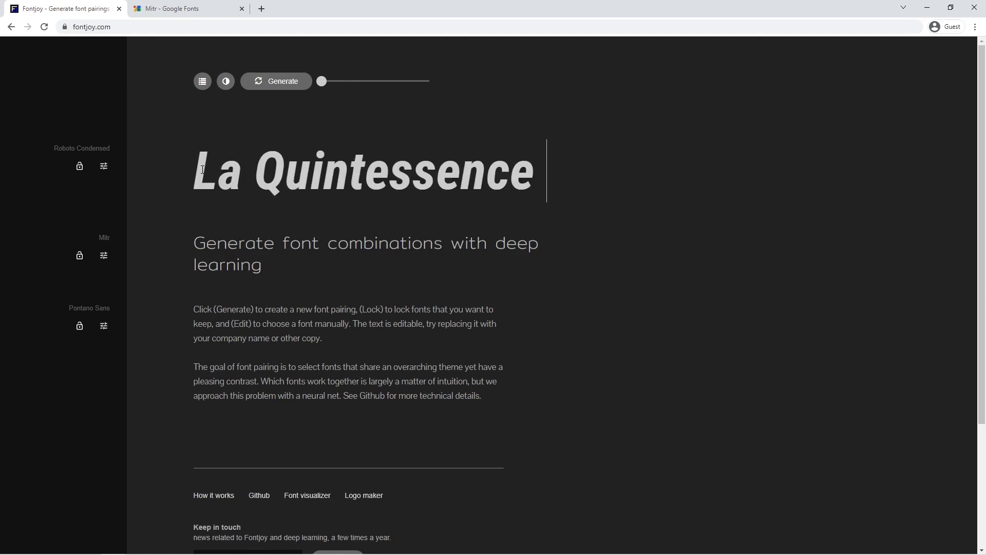
type("du rubis")
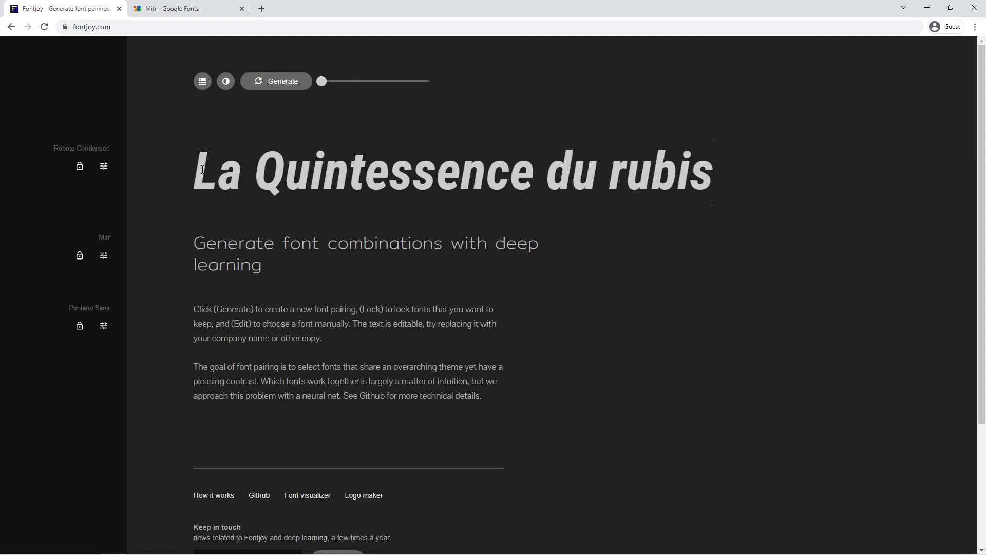
left_click(310, 170)
Step: Delete part of the subtitle and part of the body text, and undo both deletions
left_click_drag(452, 296, 216, 252)
key("BackSpace")
left_click_drag(351, 374, 272, 302)
key("BackSpace")
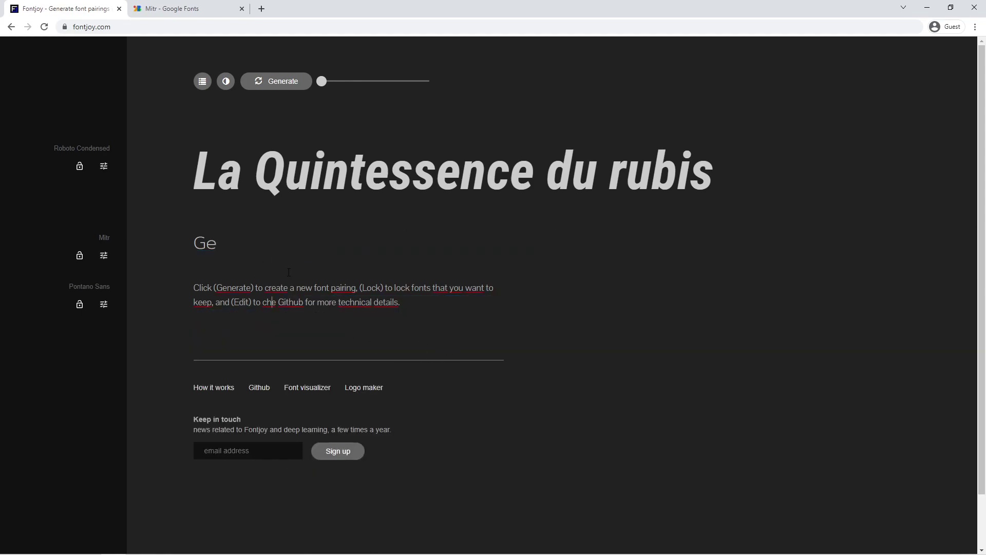
key("ctrl+z")
key("ctrl+z")
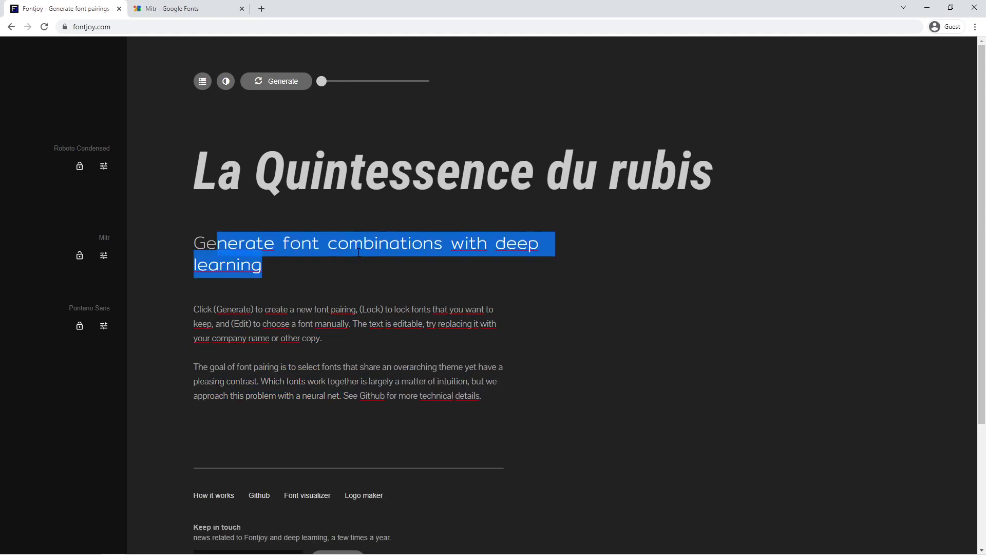
left_click(325, 261)
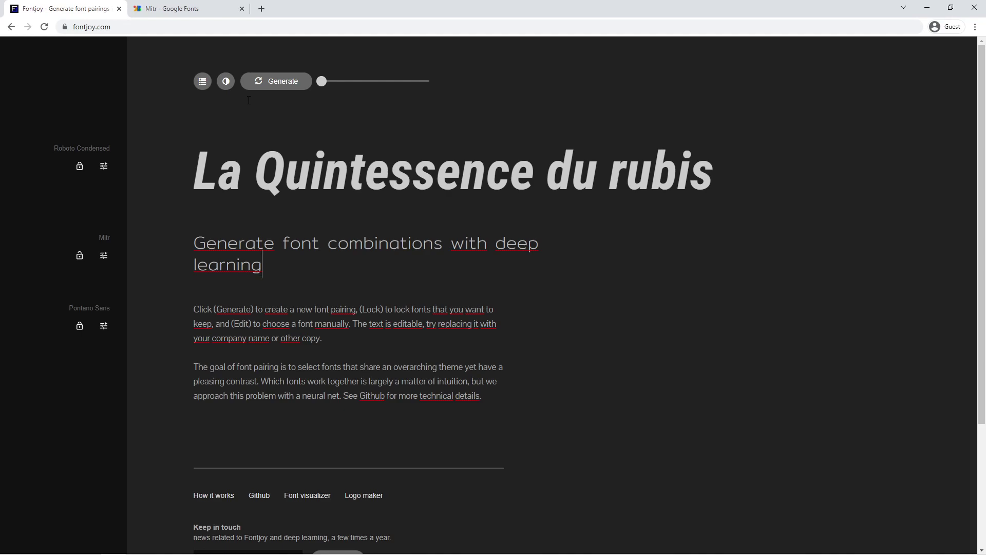
Step: Preview the pairing in the light theme twice, returning to the dark theme each time
left_click(226, 81)
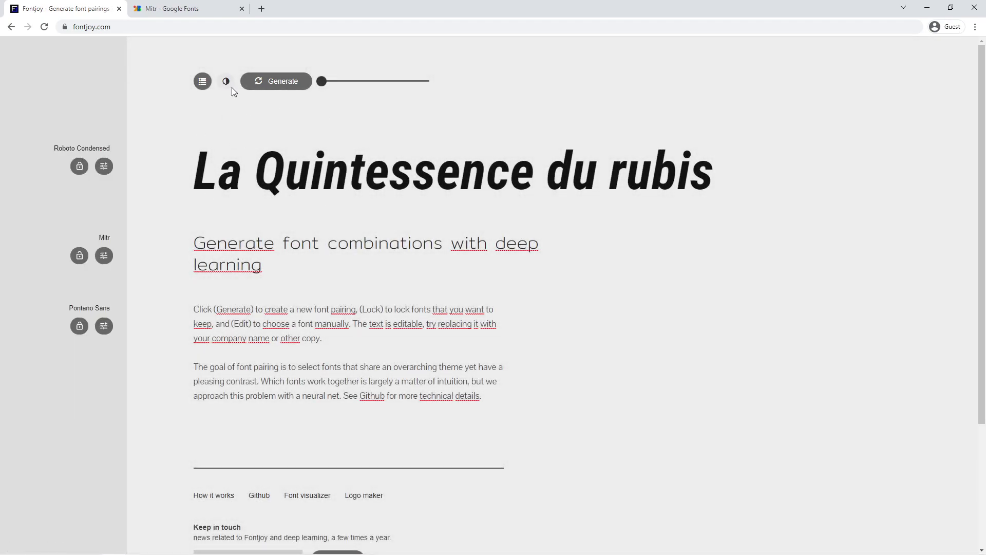
left_click(226, 82)
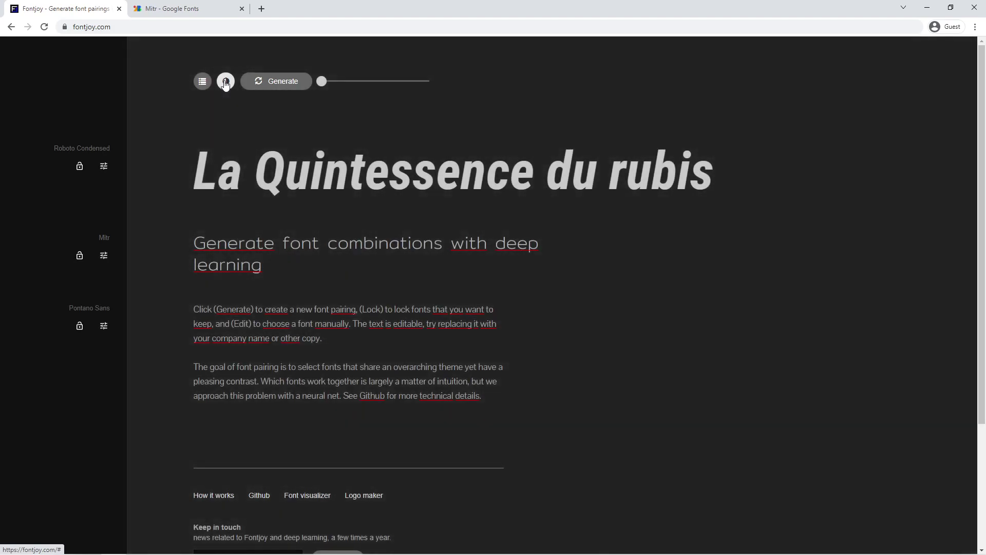
left_click(225, 82)
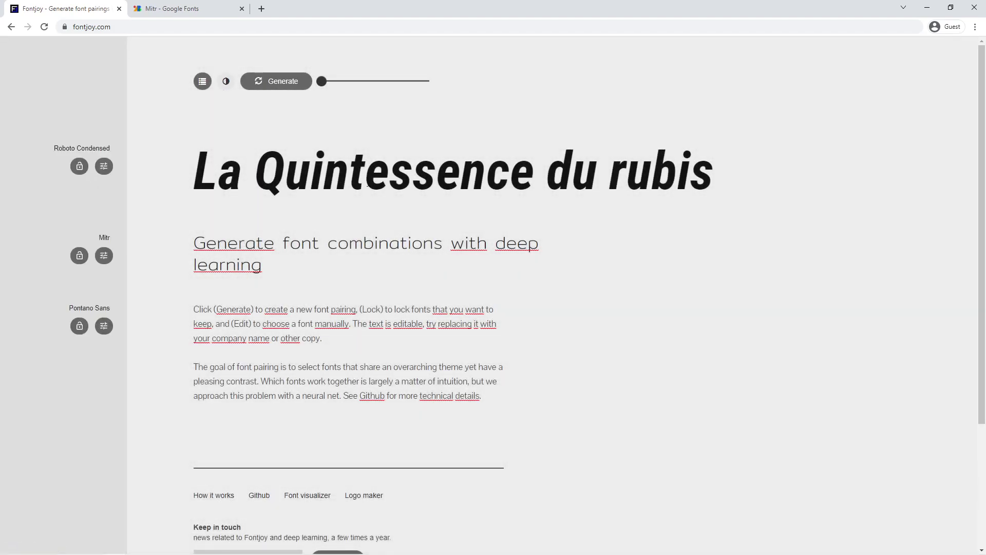
left_click(226, 82)
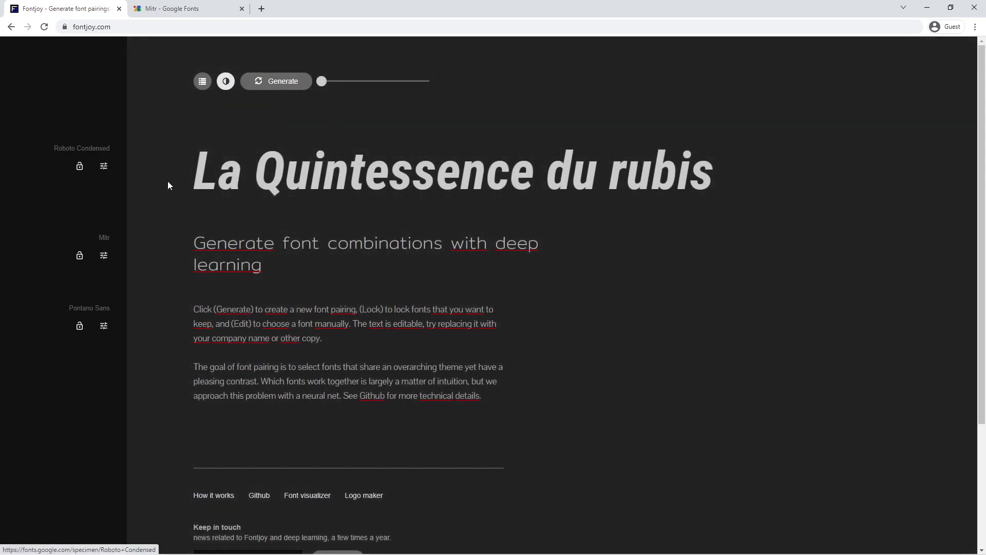
Step: Lock the Roboto Condensed heading font and generate three new pairings for the subtitle and body text
left_click(78, 165)
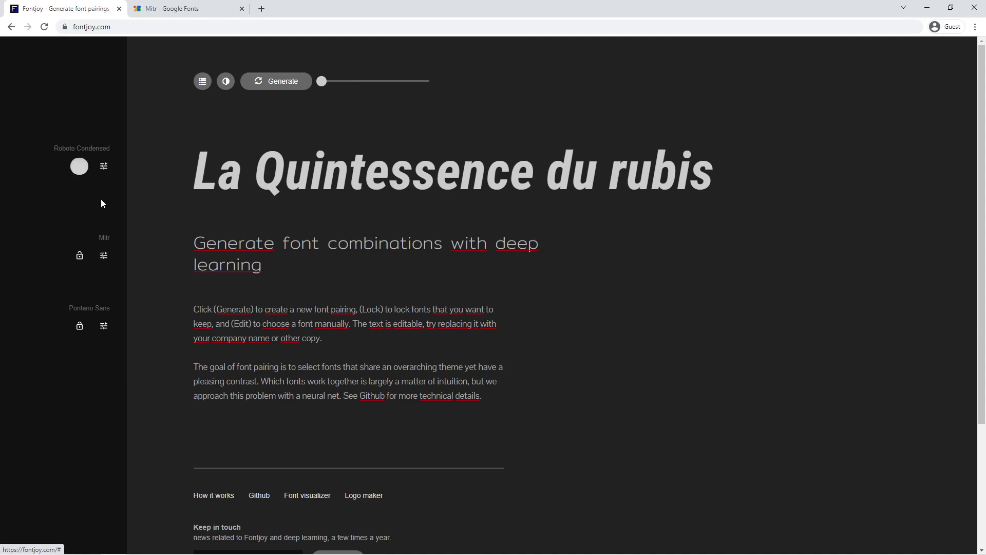
left_click(276, 81)
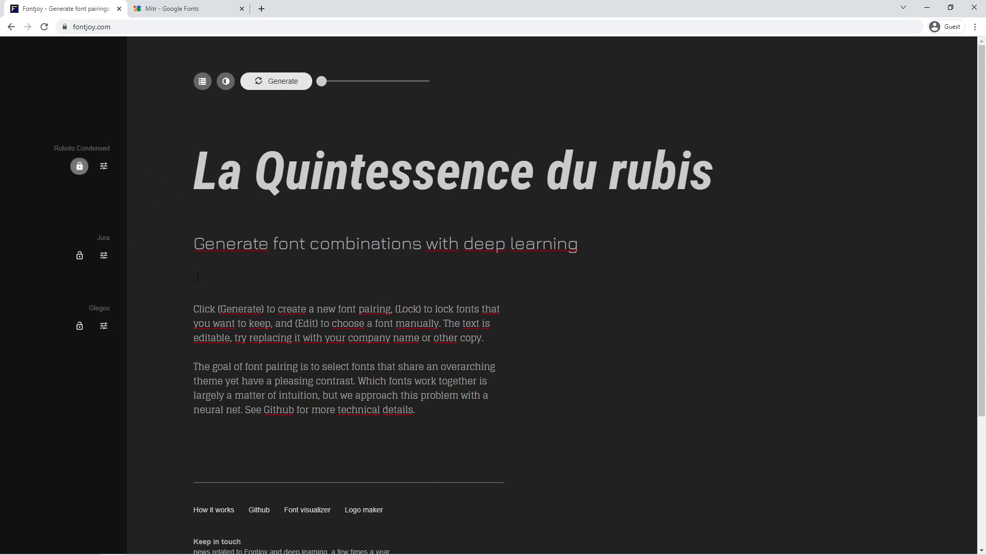
left_click(277, 81)
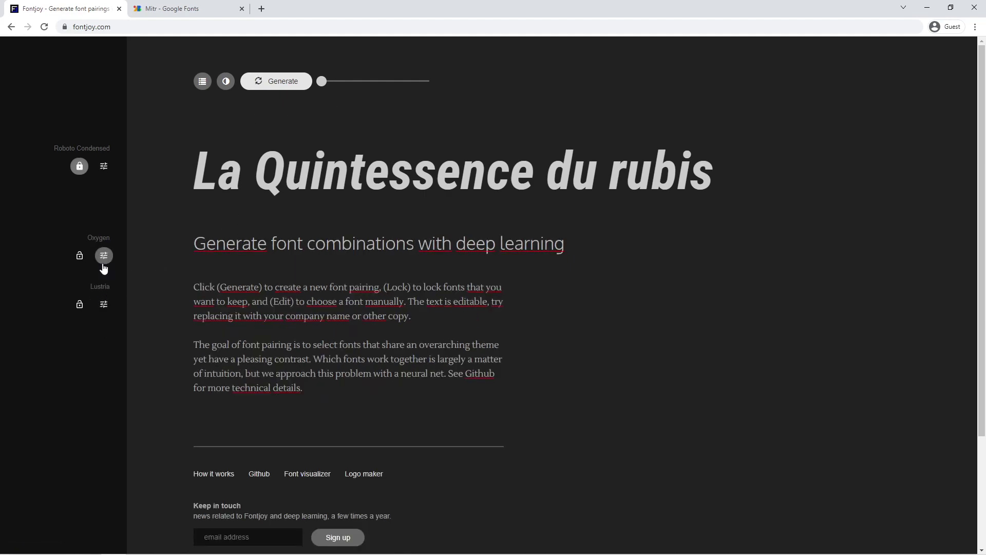
left_click(276, 87)
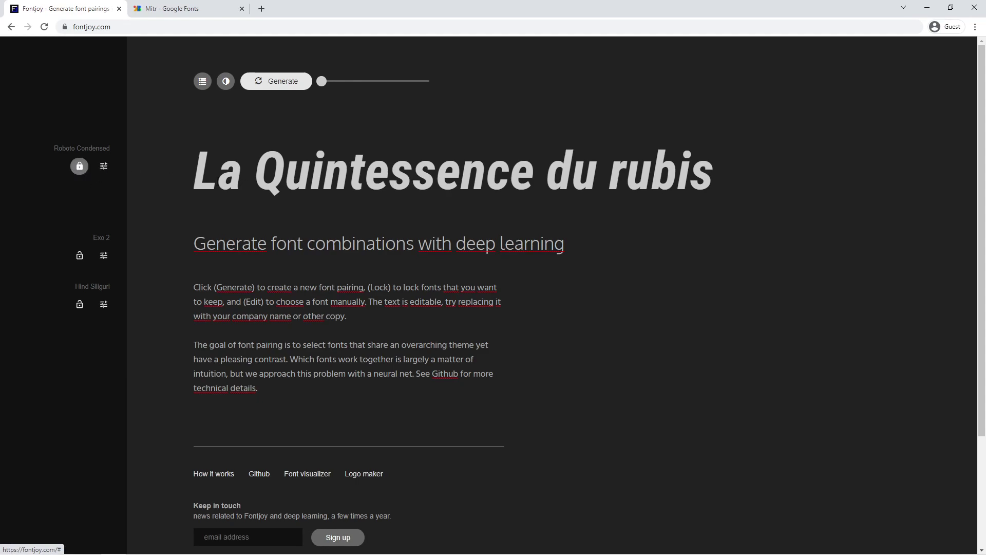
Step: Open the list of fonts similar to the heading font and pick Timmana as its replacement
left_click(105, 168)
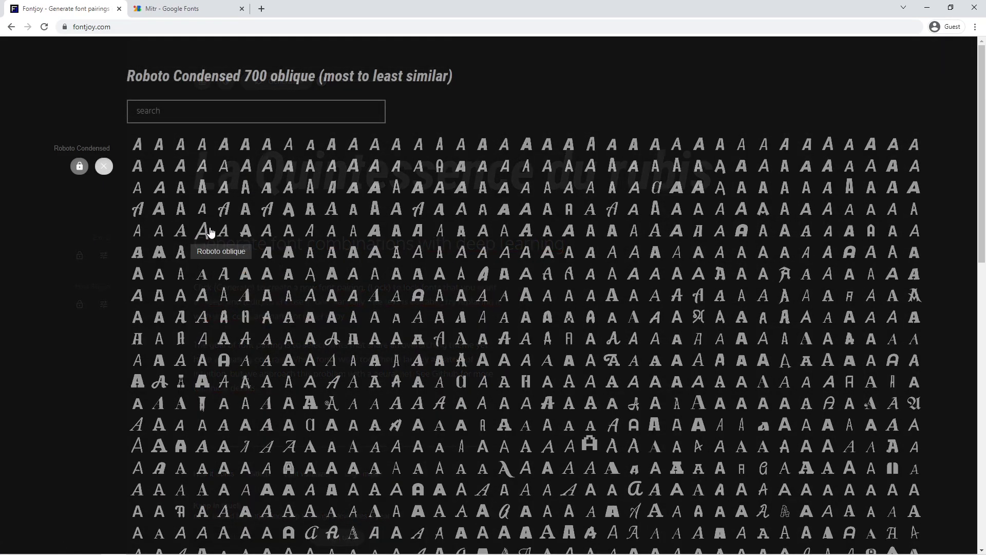
left_click_drag(325, 76, 453, 77)
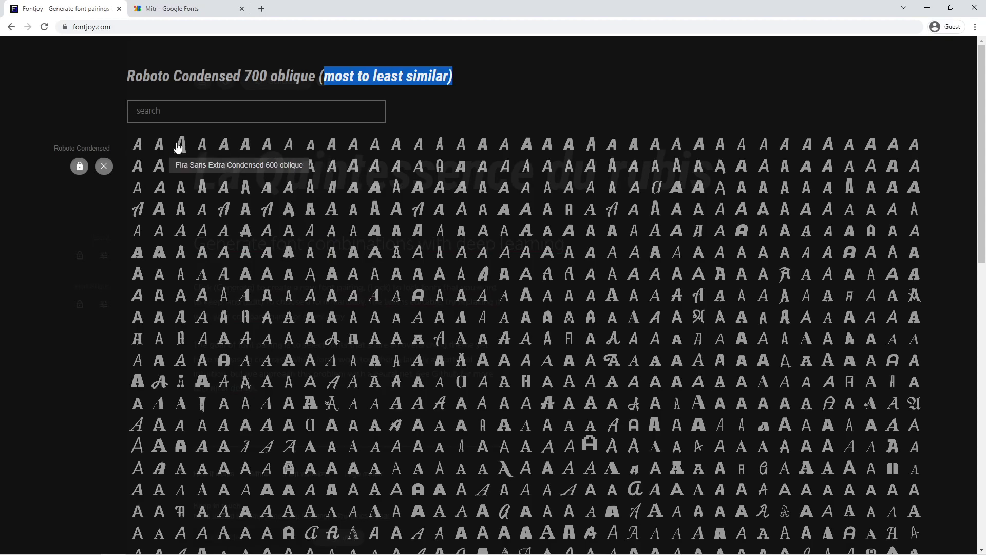
left_click(314, 147)
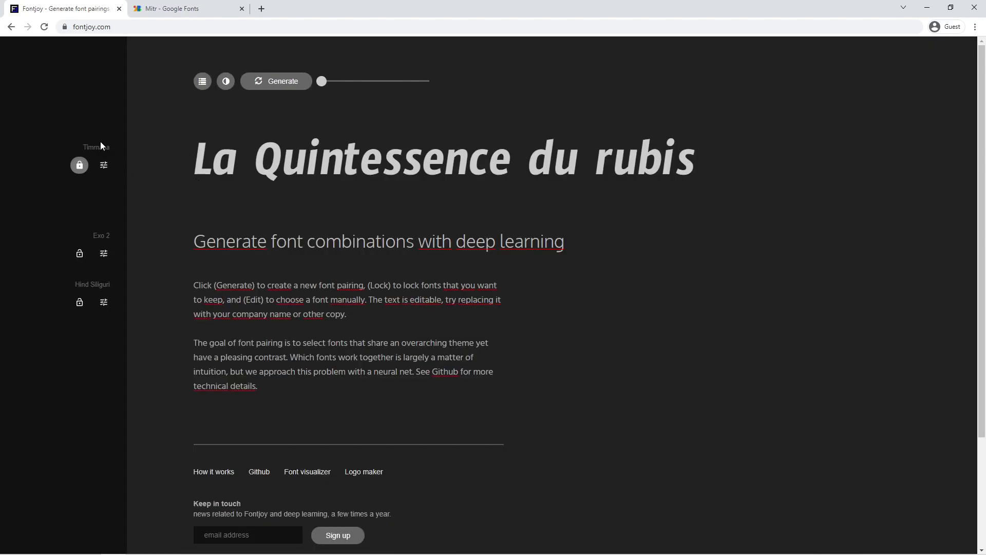
Step: Generate new subtitle and body fonts to pair with the locked Timmana heading
left_click(276, 82)
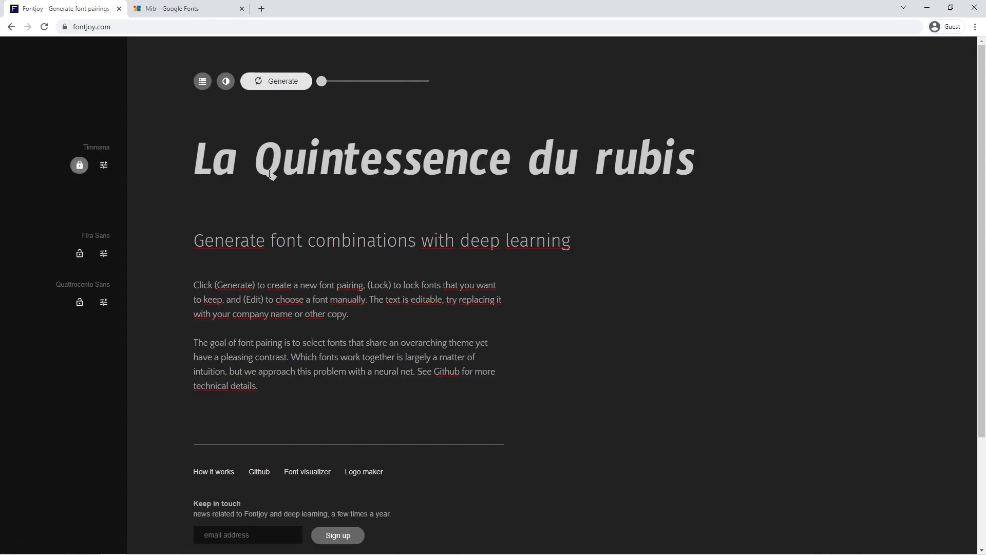
left_click(276, 82)
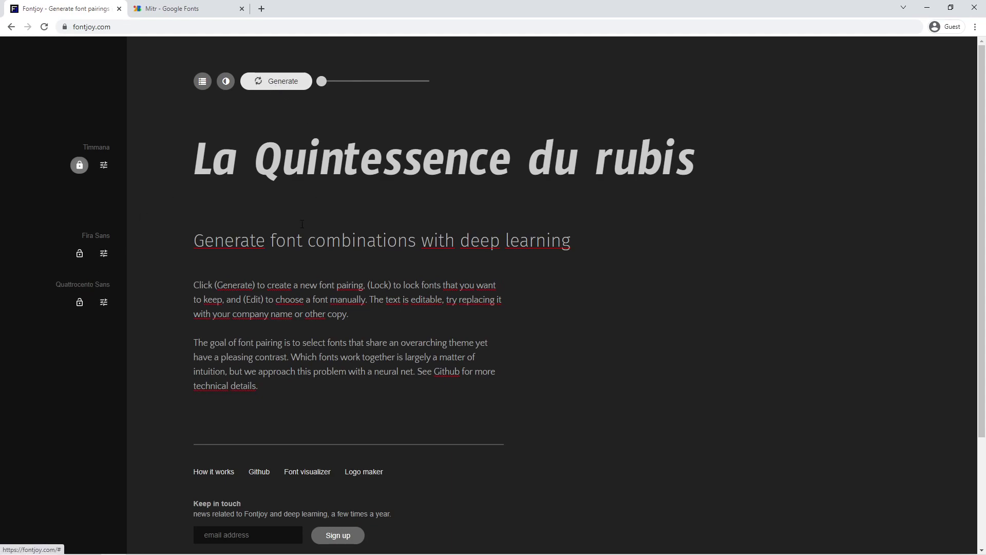
left_click(276, 81)
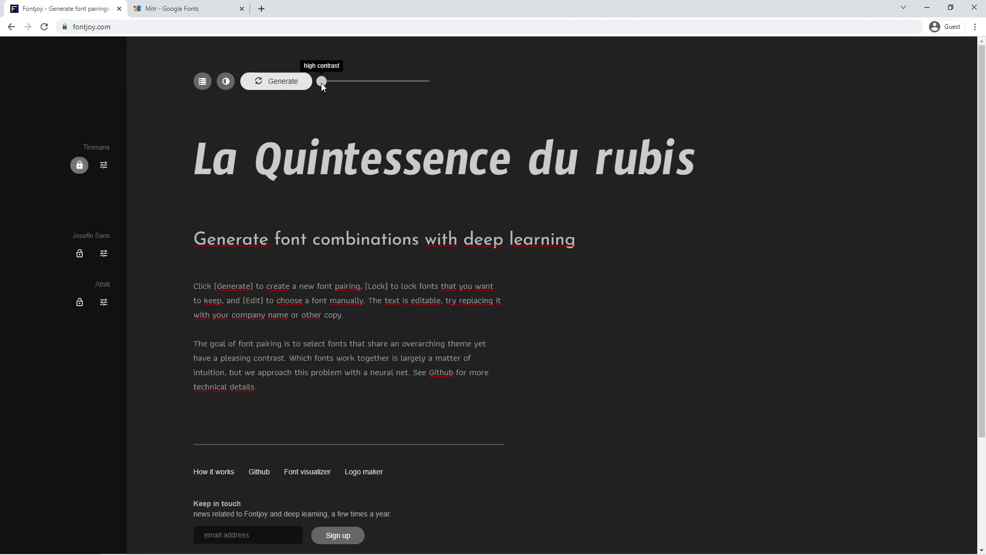
Step: Set the pairing slider to the extreme opposite high contrast and generate several new subtitle and body font combinations
left_click_drag(425, 87, 436, 85)
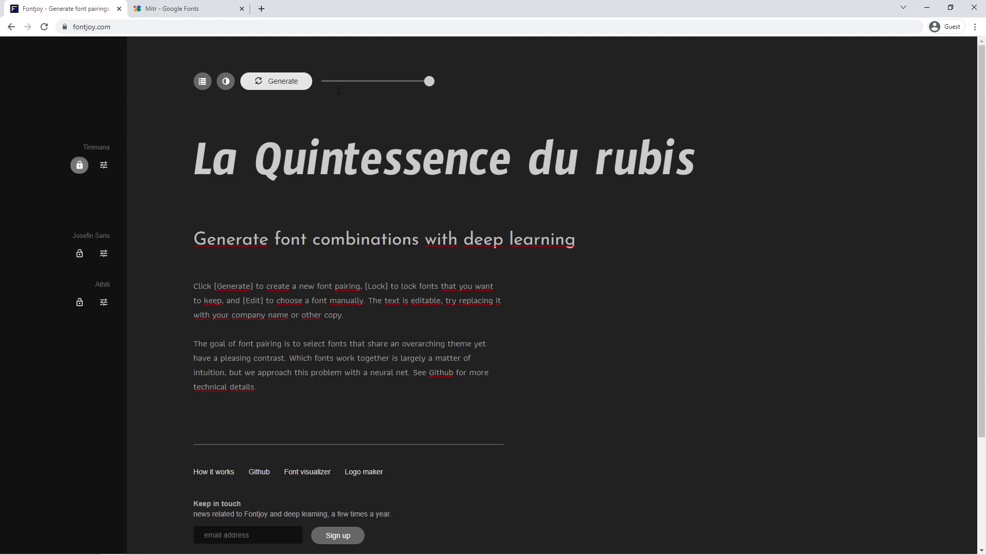
left_click(279, 87)
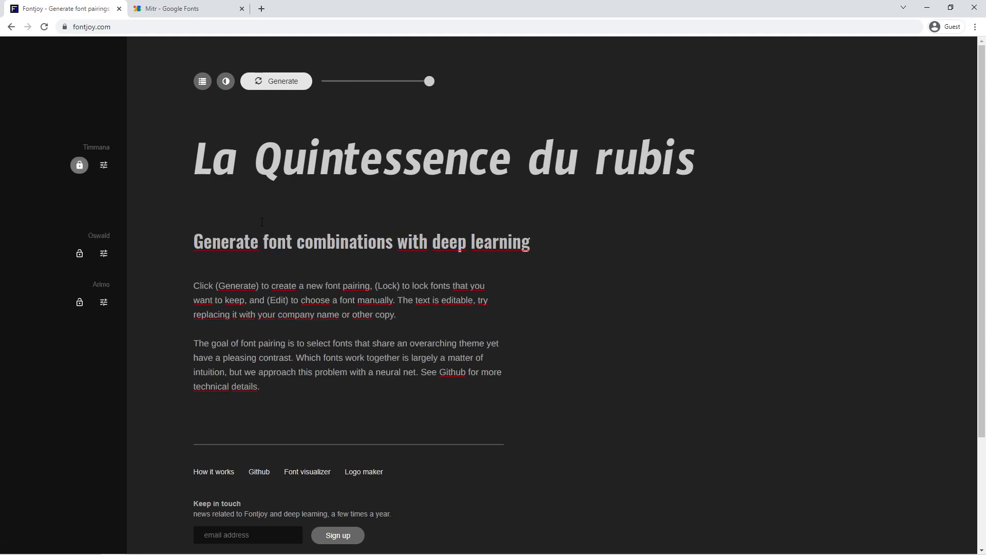
left_click(271, 82)
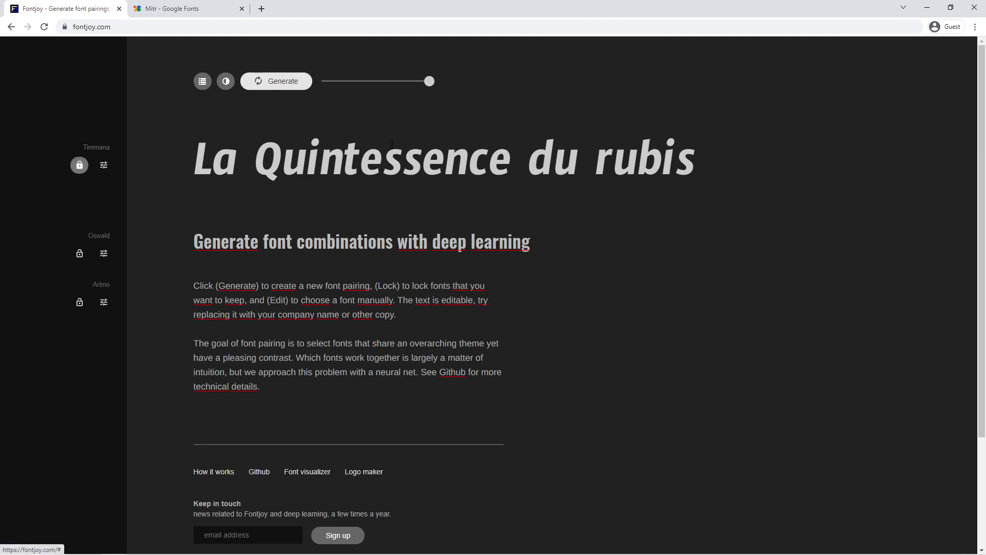
left_click(264, 84)
left_click(264, 83)
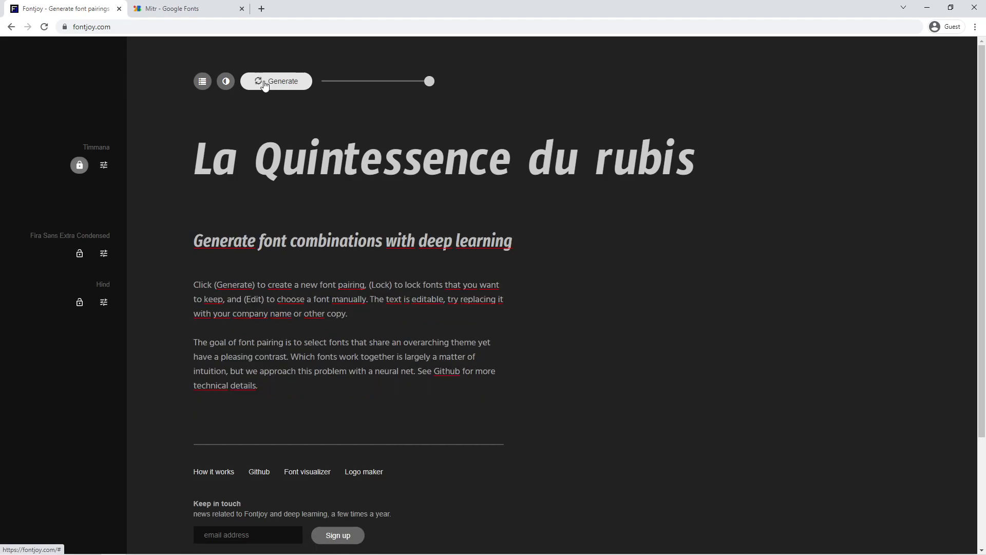